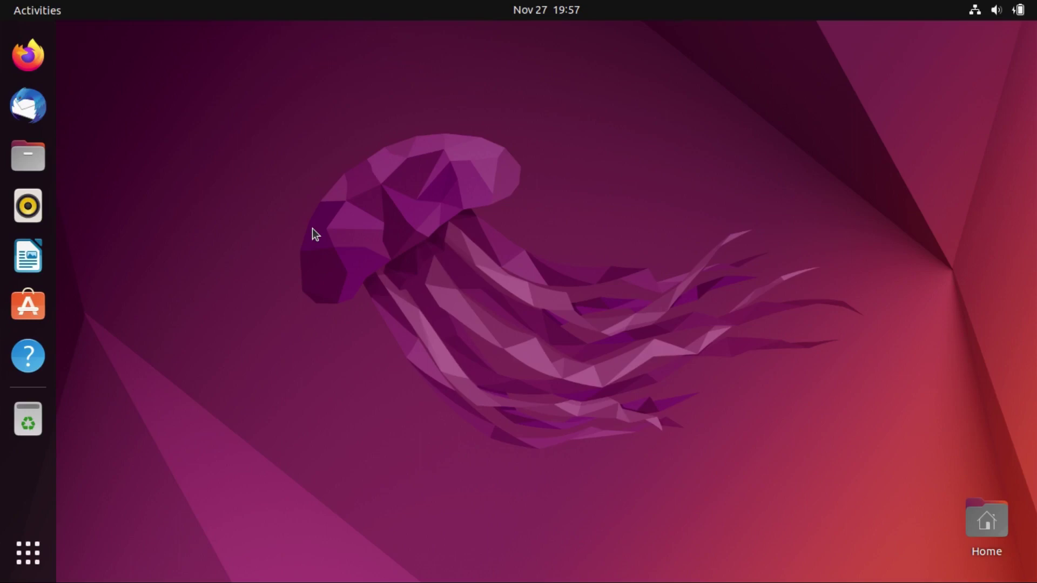
# Launch Files and open Other Locations > Computer to list the root folder
pyautogui.click(33, 160)
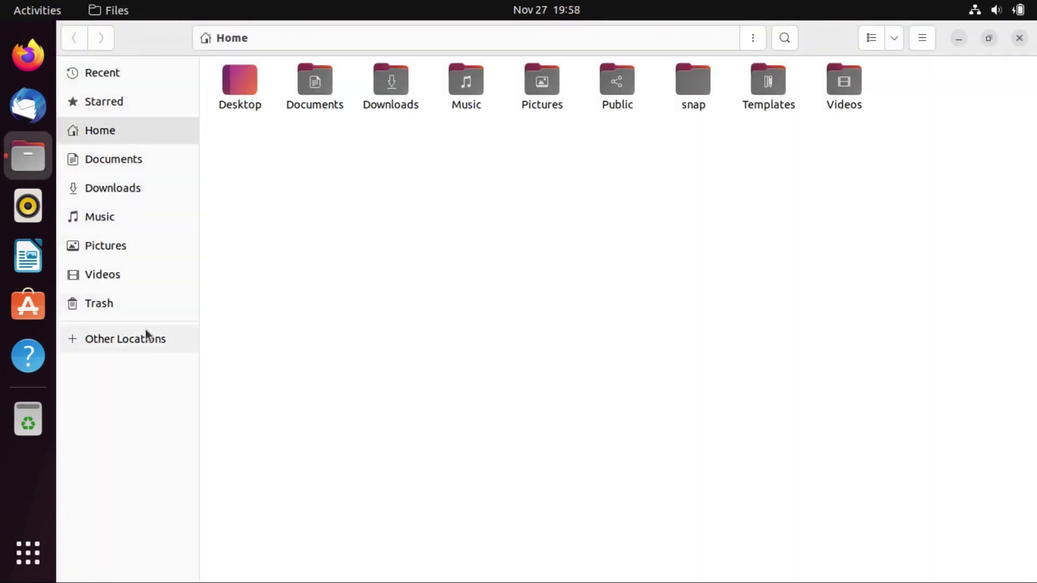
pyautogui.click(145, 338)
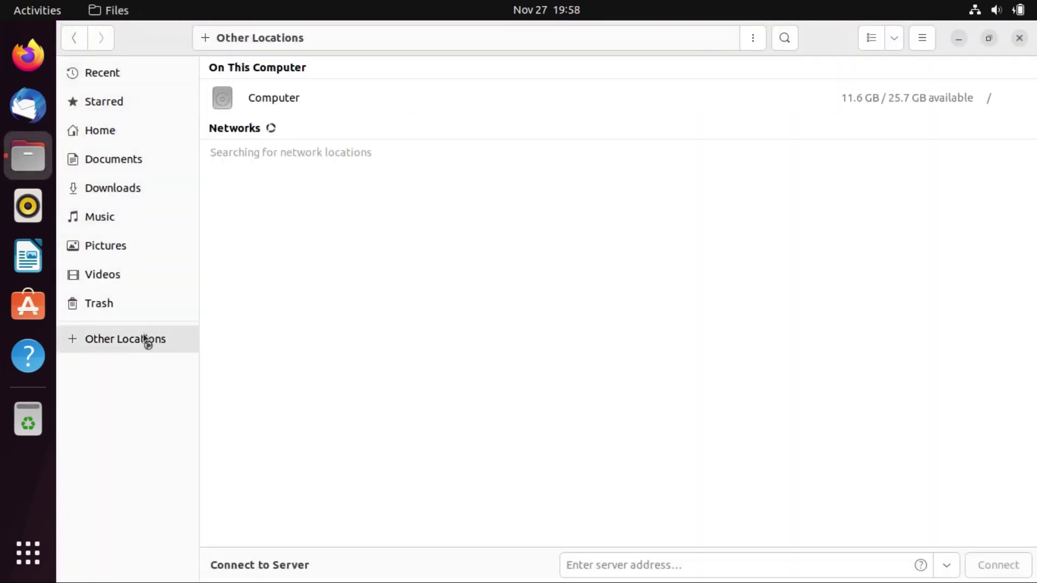
pyautogui.click(305, 98)
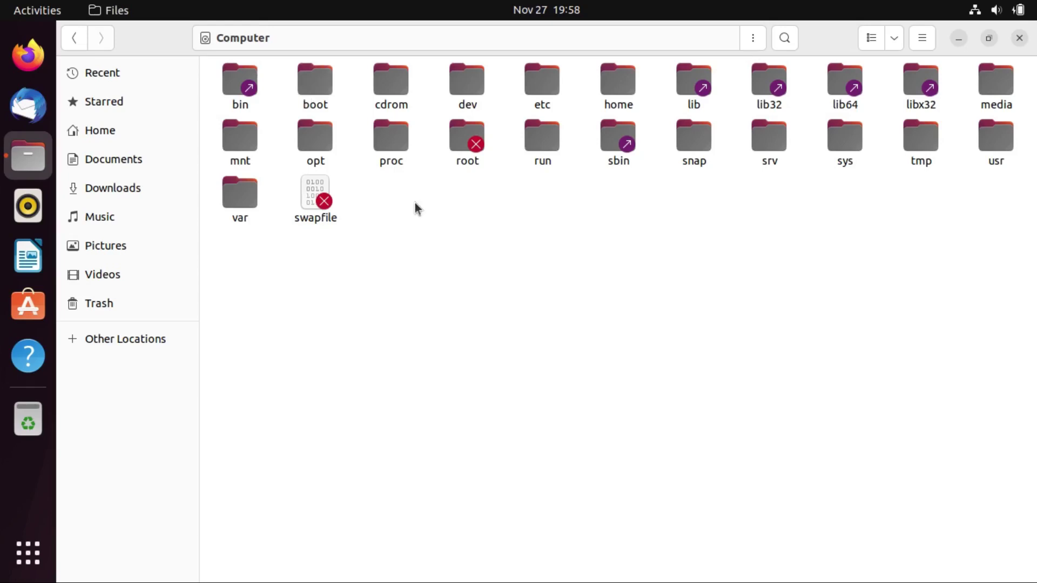
# Peek into the sys and etc folders, then return to the Computer root listing
pyautogui.doubleClick(835, 146)
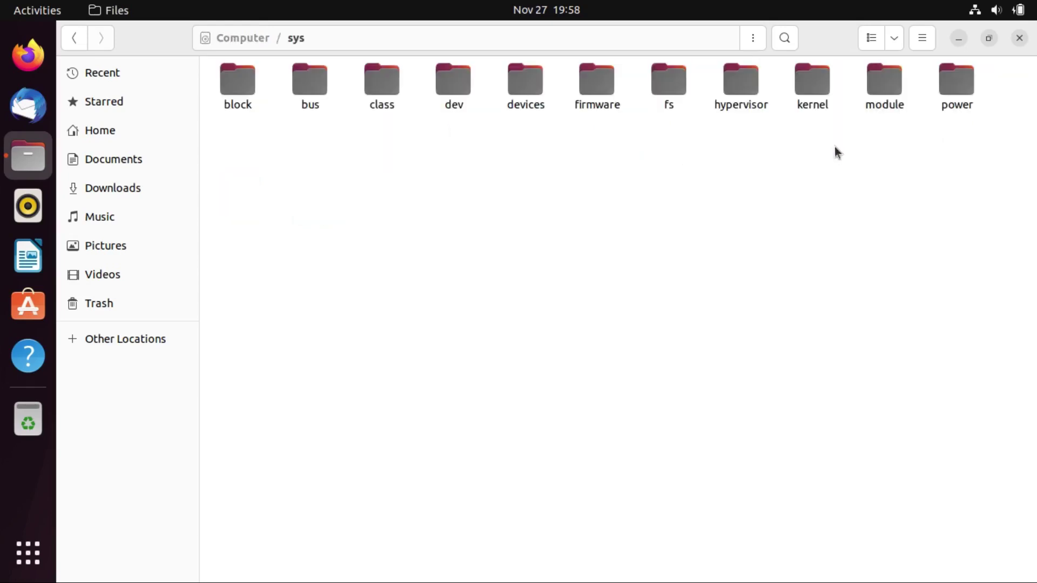
pyautogui.press('f')
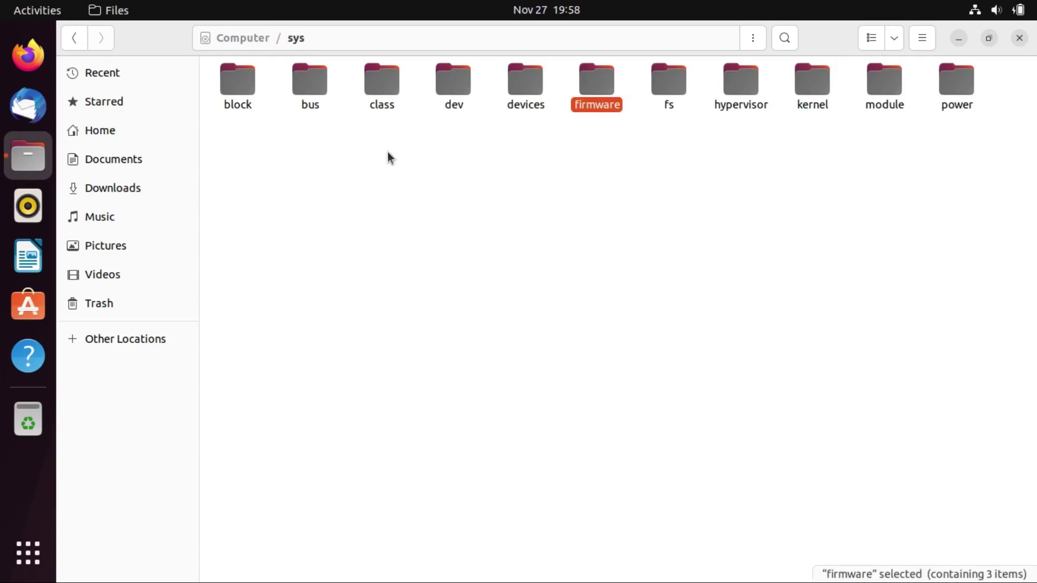
pyautogui.hotkey('alt', 'Up')
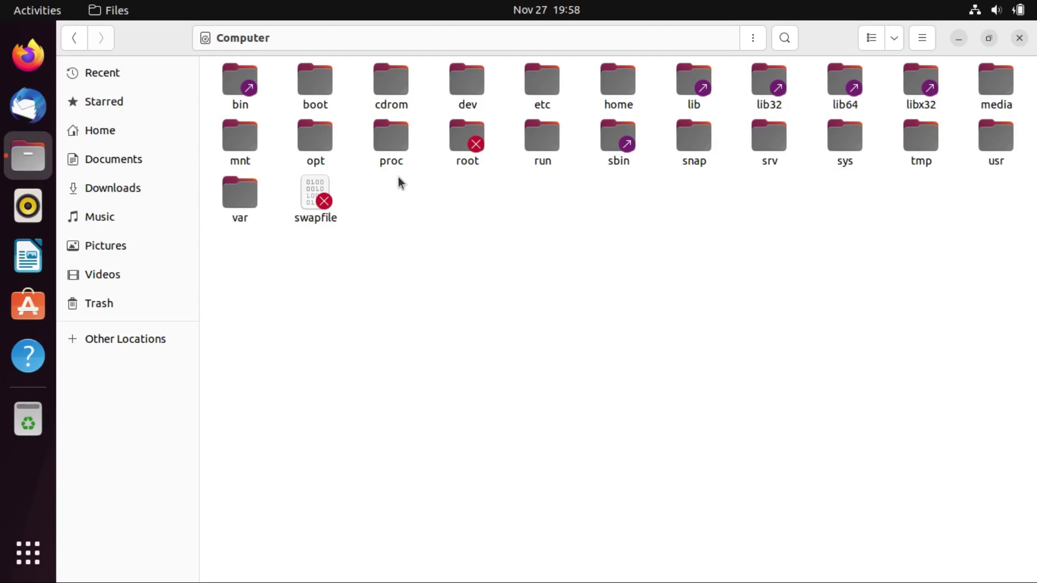
pyautogui.doubleClick(541, 84)
pyautogui.scroll(-15, 541, 184)
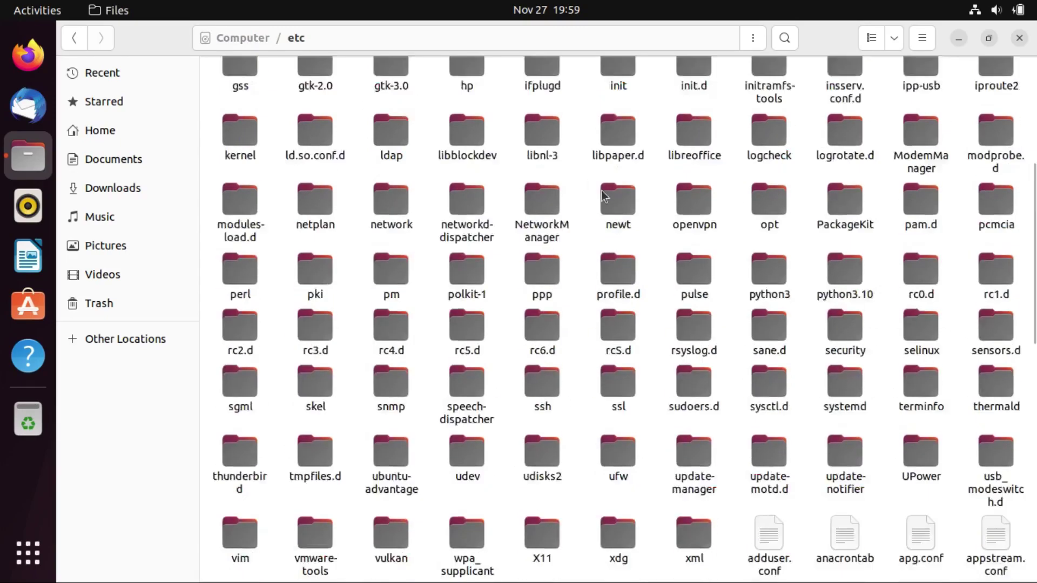
pyautogui.scroll(10, 602, 190)
pyautogui.scroll(-15, 602, 195)
pyautogui.click(242, 39)
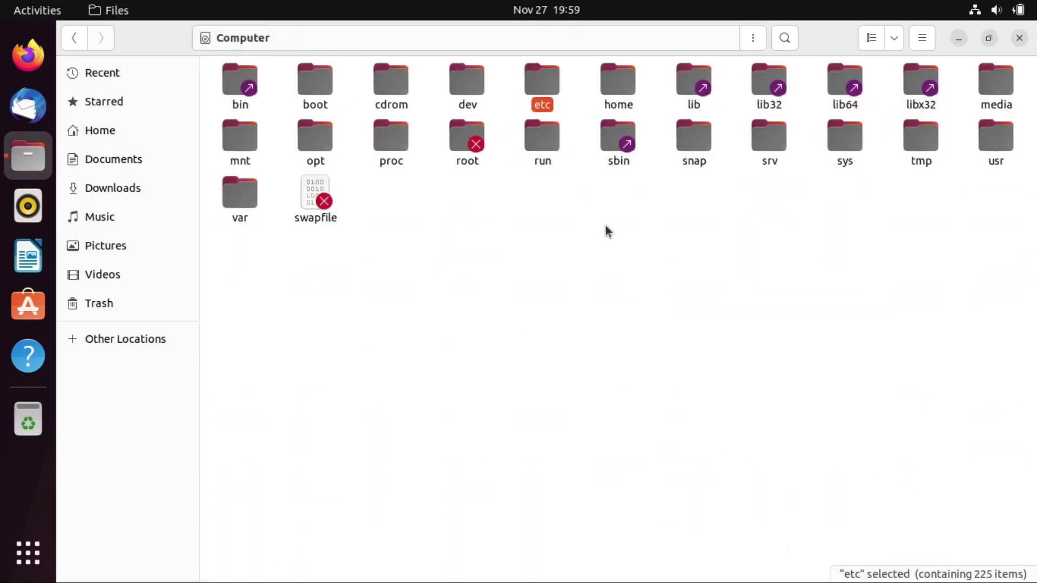
pyautogui.doubleClick(617, 80)
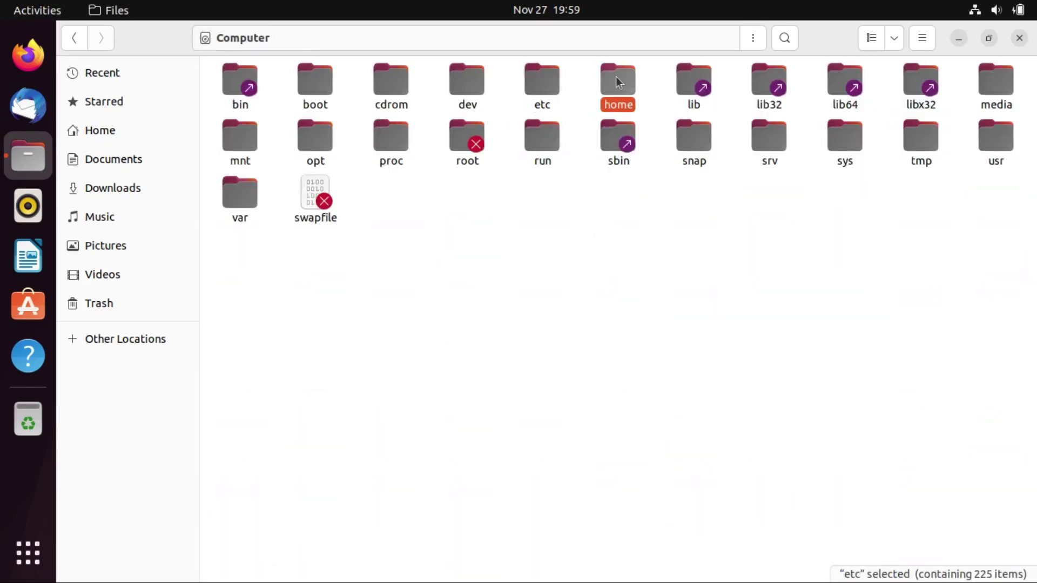
pyautogui.click(252, 38)
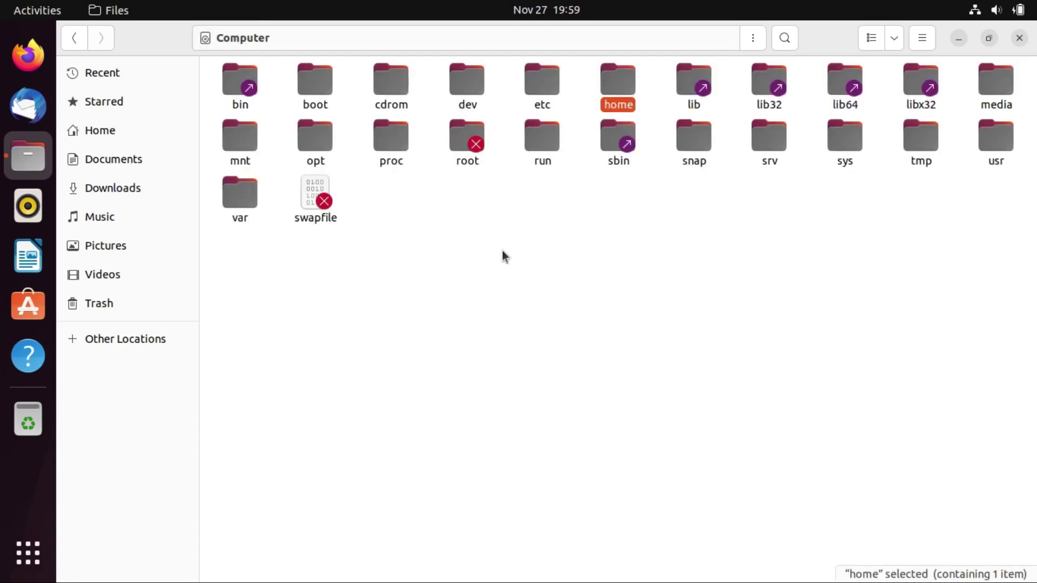
pyautogui.doubleClick(687, 90)
pyautogui.scroll(-5, 560, 151)
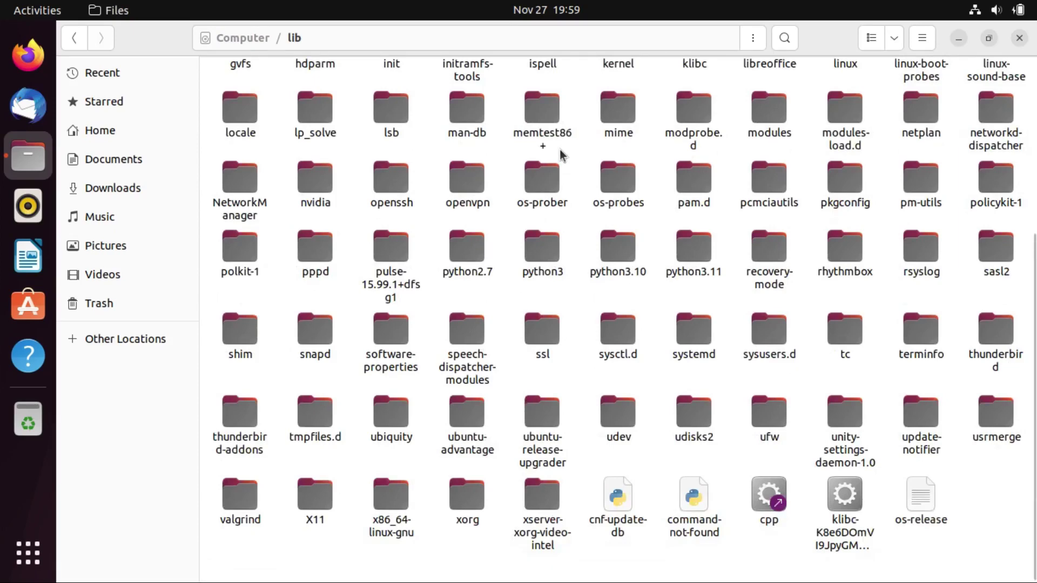
pyautogui.scroll(5, 559, 149)
pyautogui.click(260, 39)
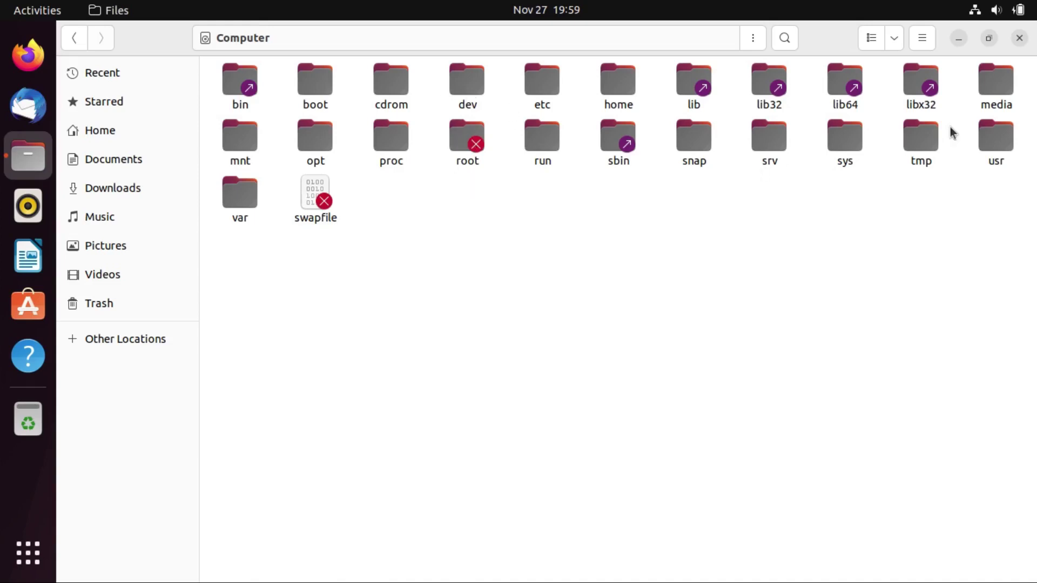
pyautogui.doubleClick(997, 139)
pyautogui.doubleClick(323, 150)
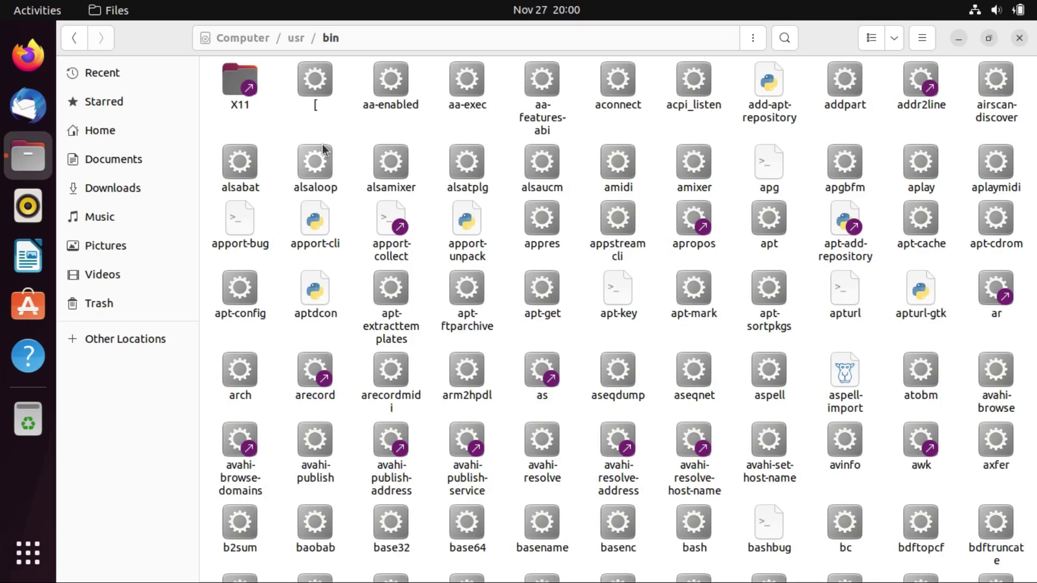
pyautogui.click(243, 39)
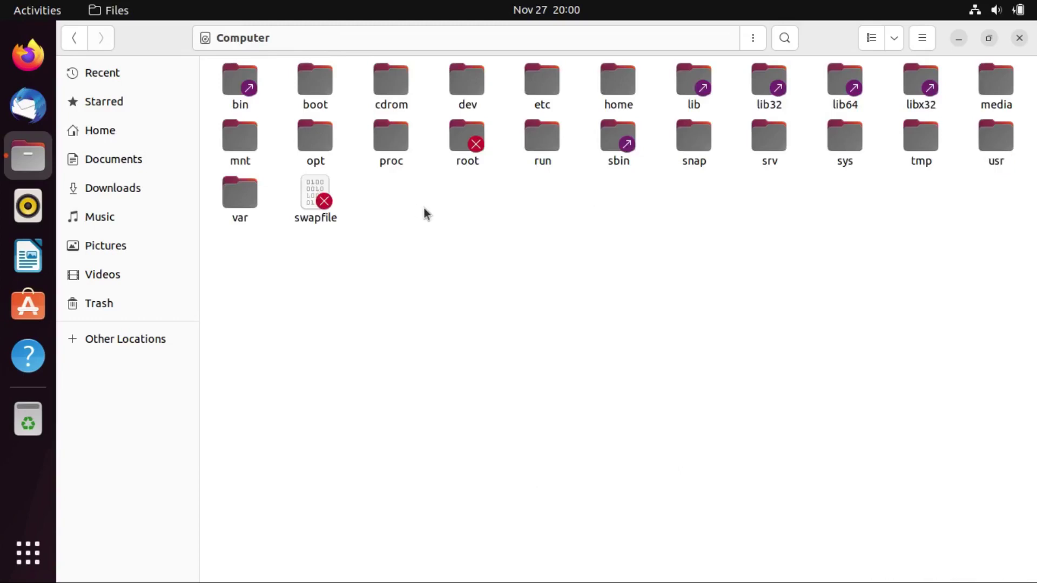
pyautogui.doubleClick(312, 83)
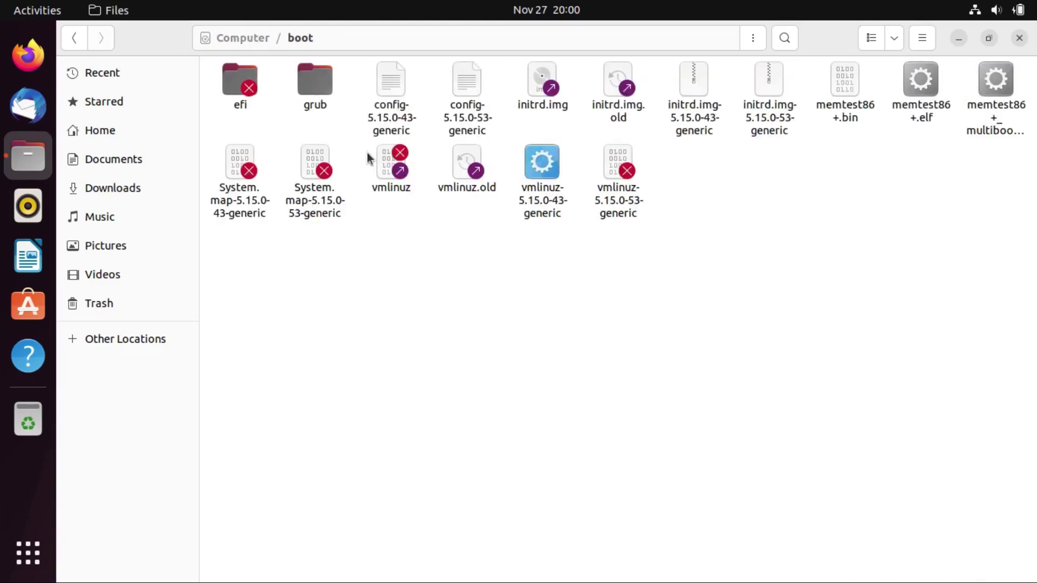
pyautogui.click(310, 97)
pyautogui.click(284, 138)
pyautogui.doubleClick(314, 88)
pyautogui.click(300, 39)
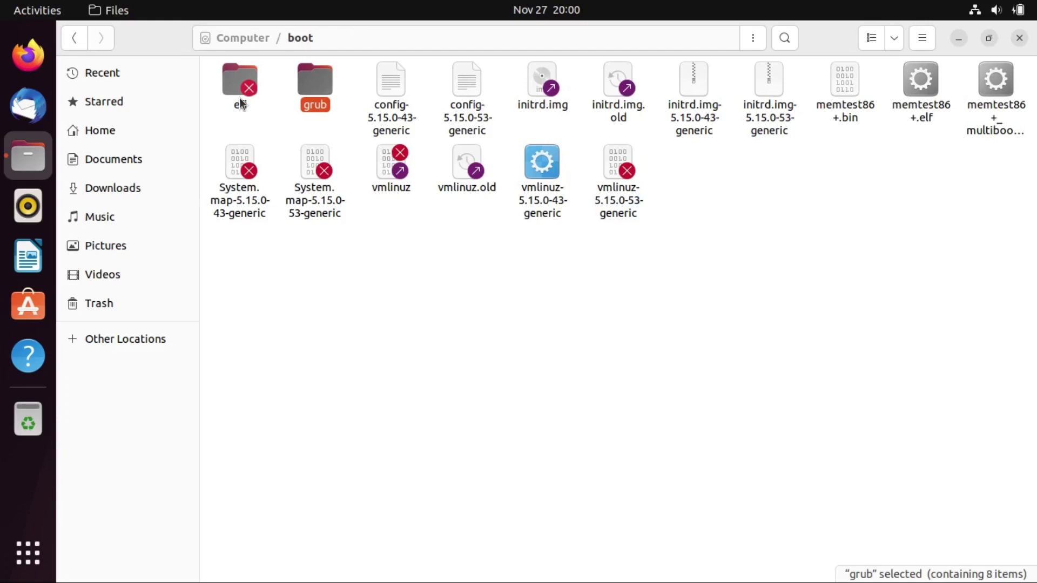
pyautogui.click(275, 99)
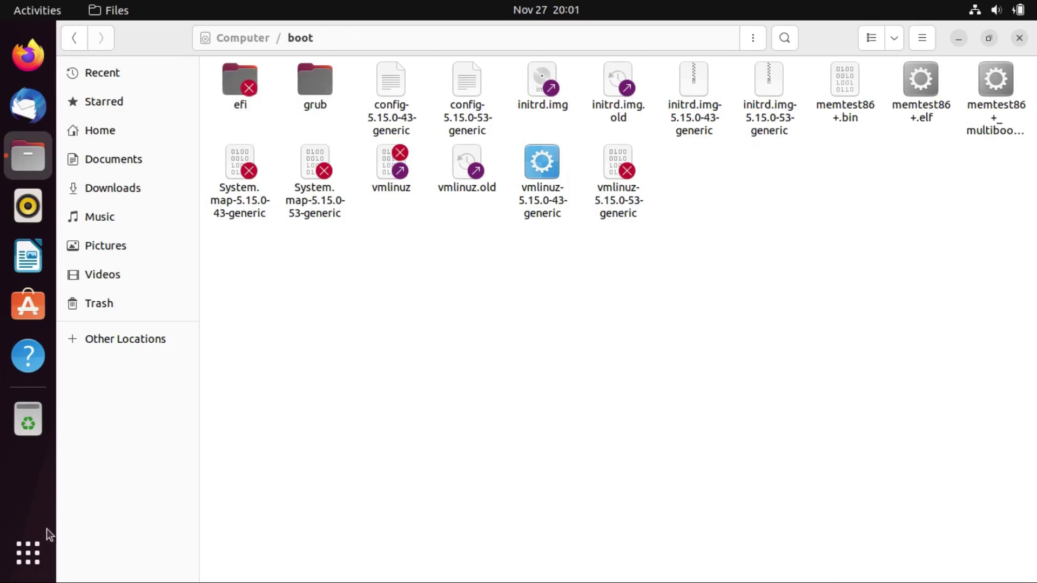
# Run uname -r in Terminal to confirm kernel 5.15.0-53-generic, then close Terminal
pyautogui.click(25, 546)
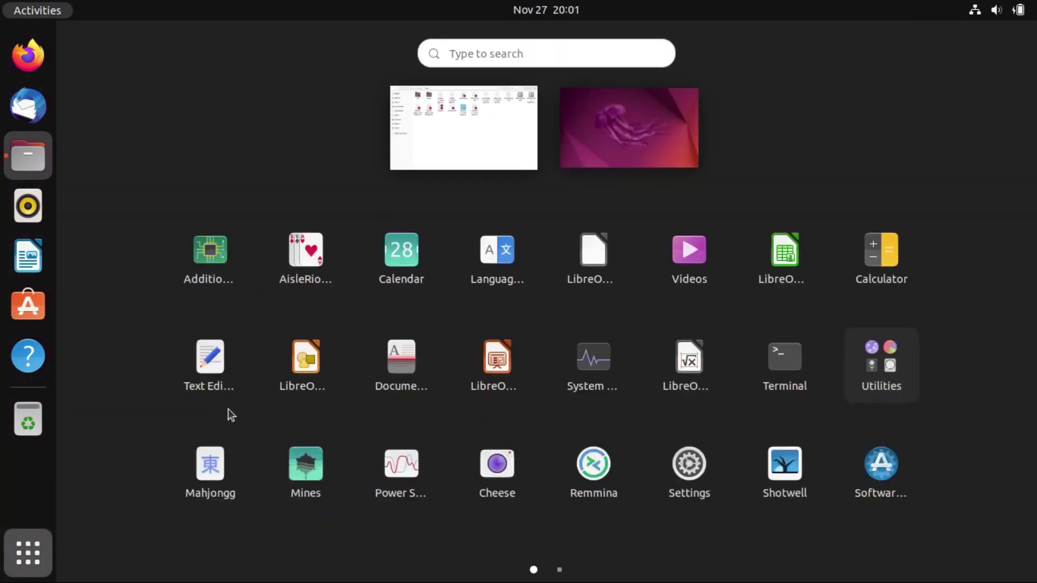
pyautogui.write('ter')
pyautogui.click(574, 107)
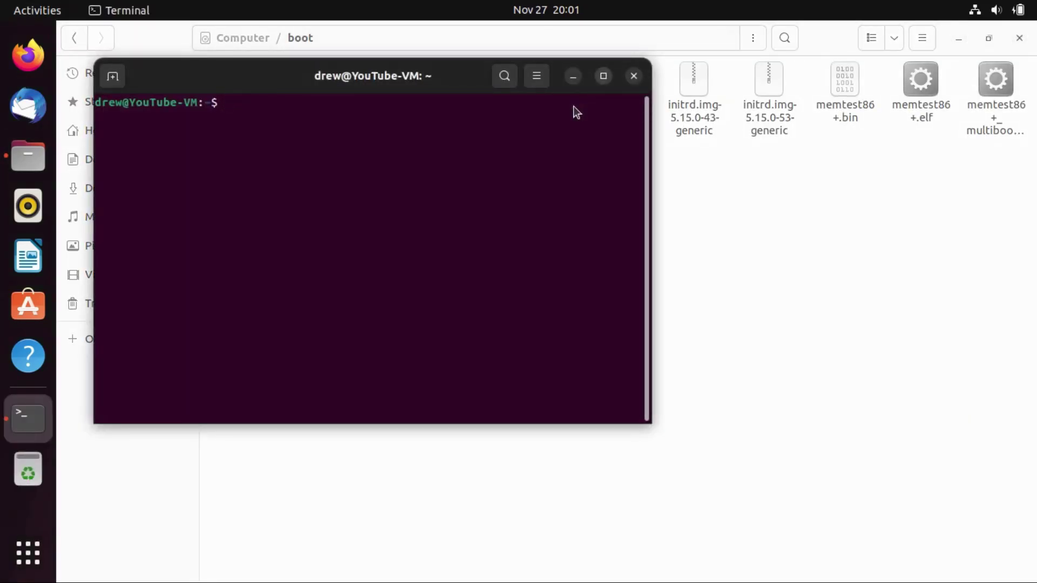
pyautogui.write('uname -r')
pyautogui.press('Return')
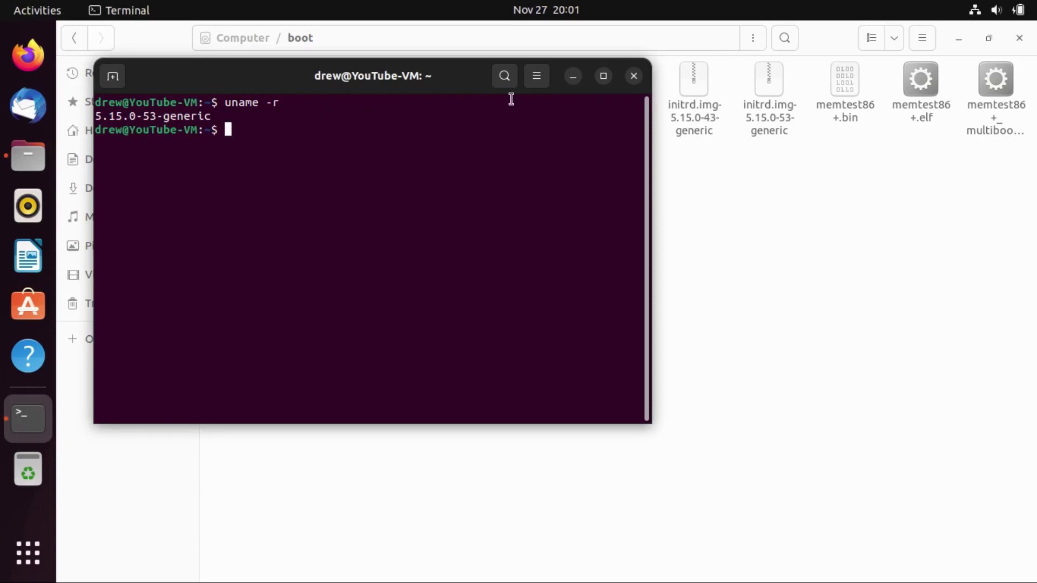
pyautogui.click(635, 75)
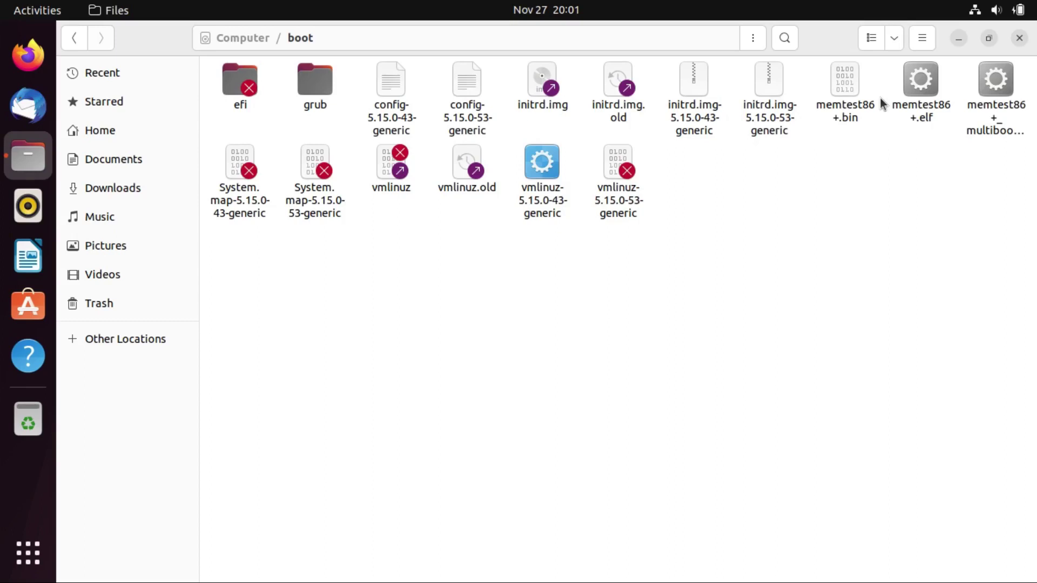
# Permanently delete vmlinuz-5.15.0-53-generic from the boot folder
pyautogui.click(769, 87)
pyautogui.click(801, 188)
pyautogui.click(626, 187)
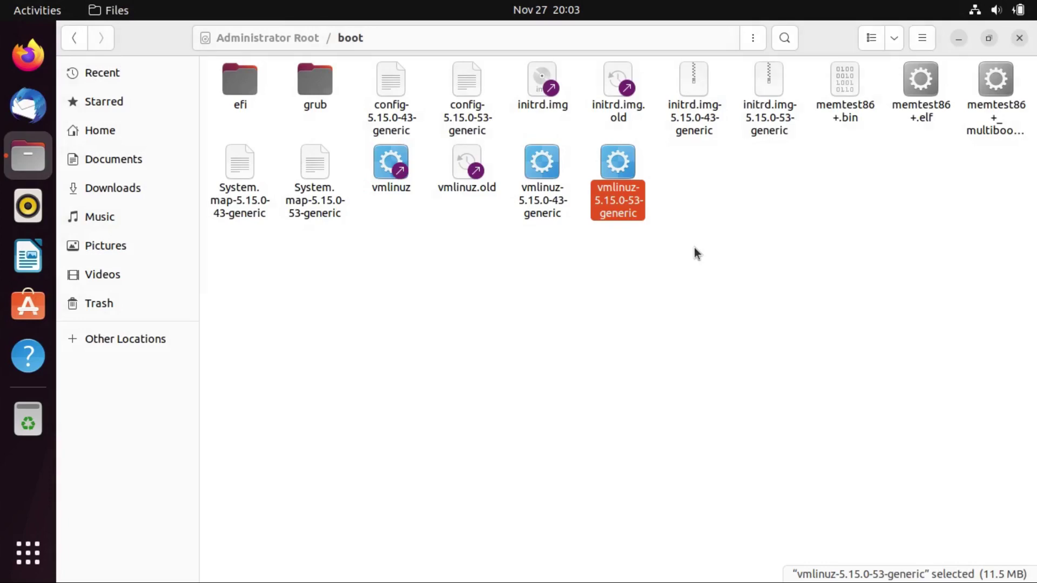
pyautogui.press('Delete')
pyautogui.press('Return')
# Restart the computer from the system menu's Power Off / Log Out options
pyautogui.click(997, 9)
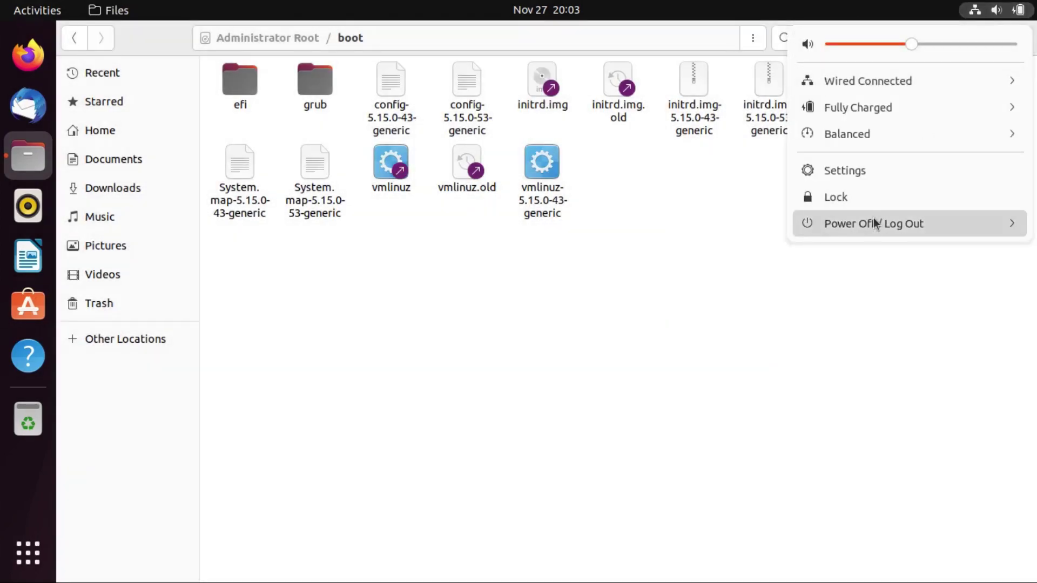
pyautogui.click(873, 223)
pyautogui.click(850, 276)
pyautogui.click(622, 340)
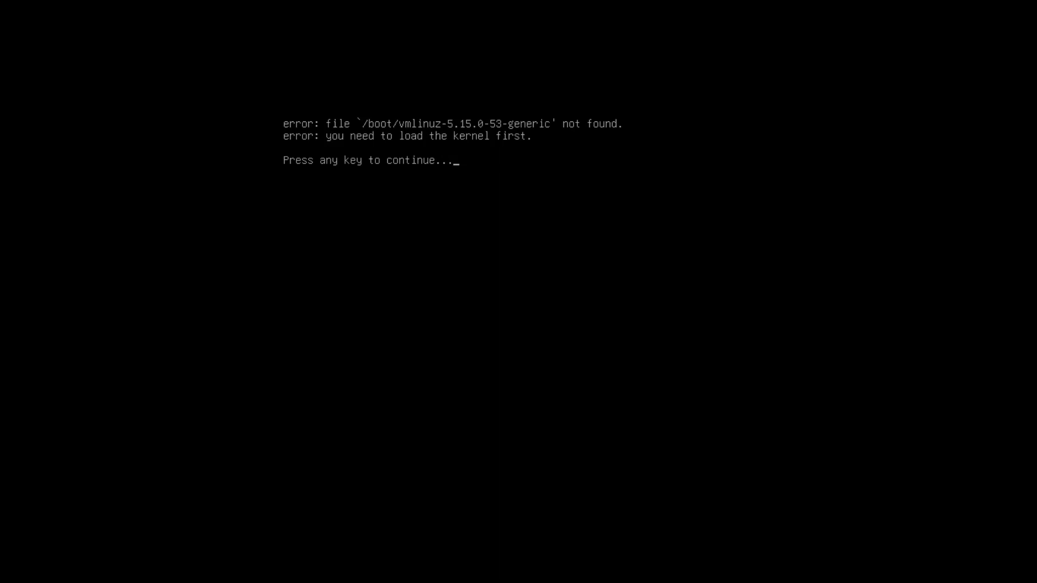
# Dismiss the kernel-not-found errors and boot 'Ubuntu, with Linux 5.15.0-43-generic'
pyautogui.press('Return')
pyautogui.press('Down')
pyautogui.press('Down')
pyautogui.press('Down')
pyautogui.press('Up')
pyautogui.press('Up')
pyautogui.press('Up')
pyautogui.press('Return')
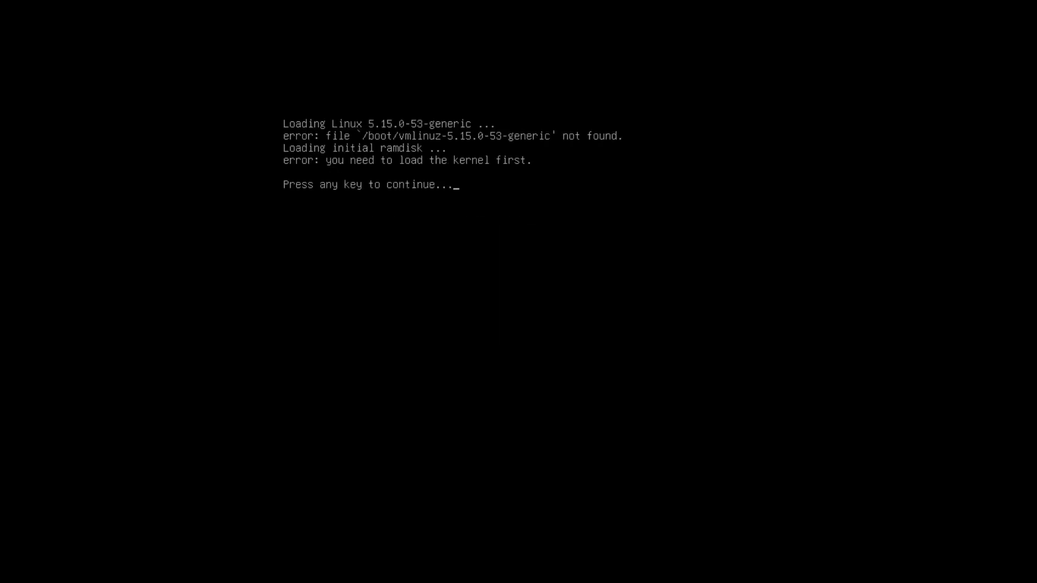
pyautogui.press('Return')
pyautogui.press('Down')
pyautogui.press('Down')
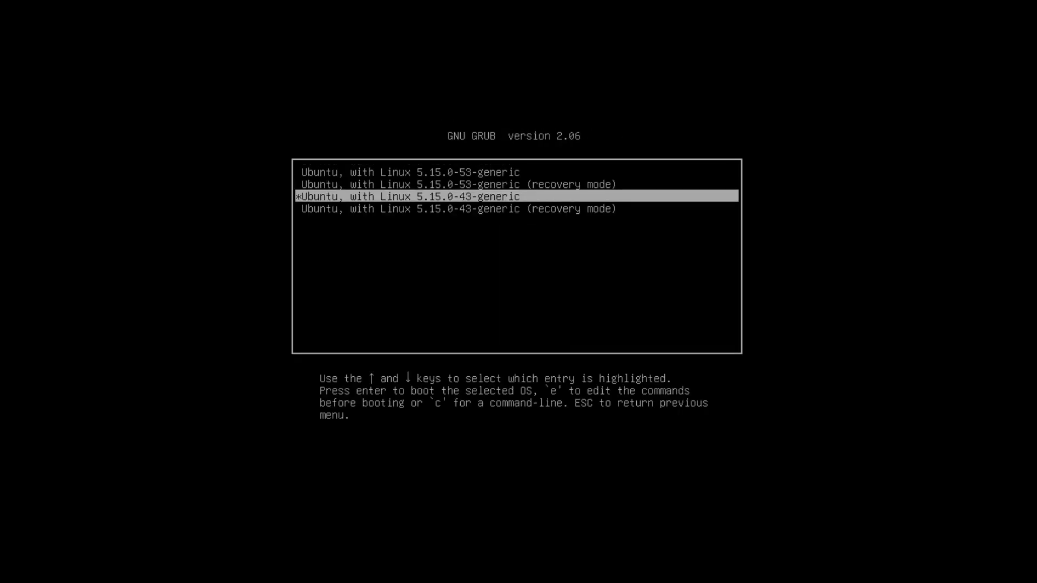
pyautogui.press('Return')
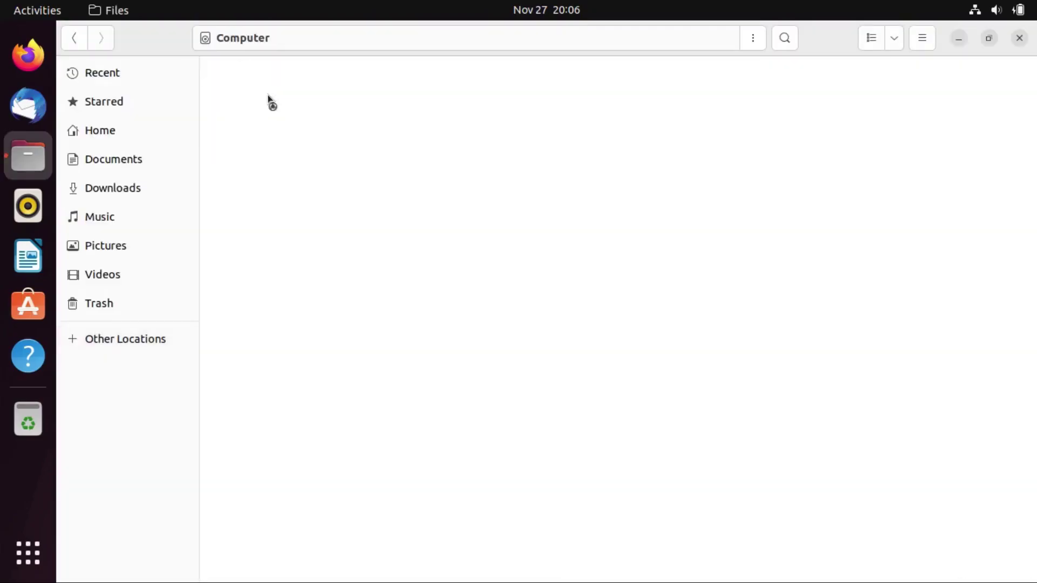
# Permanently delete grub.cfg from /boot/grub
pyautogui.doubleClick(308, 83)
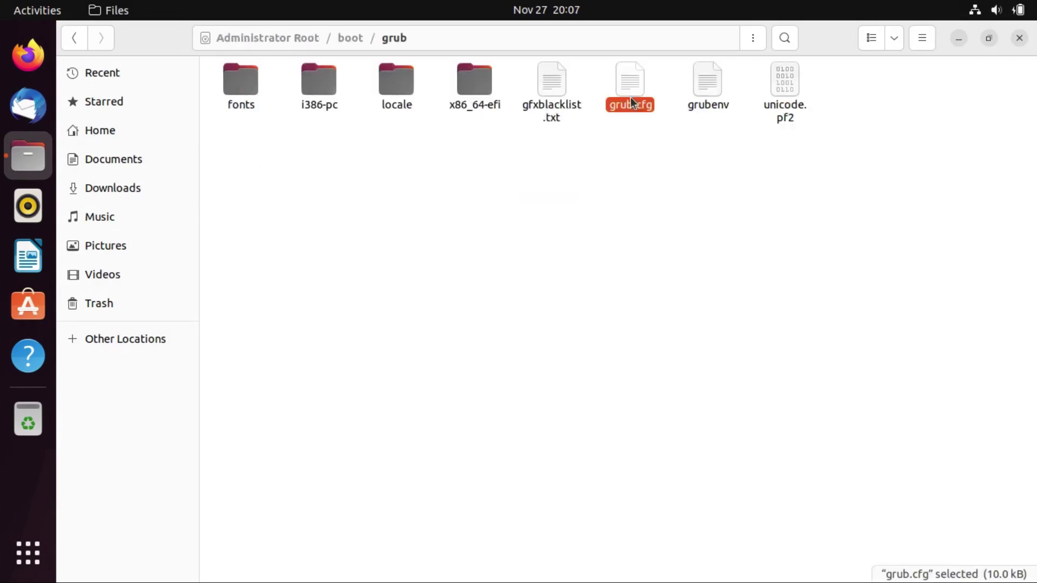
pyautogui.press('Delete')
pyautogui.click(670, 342)
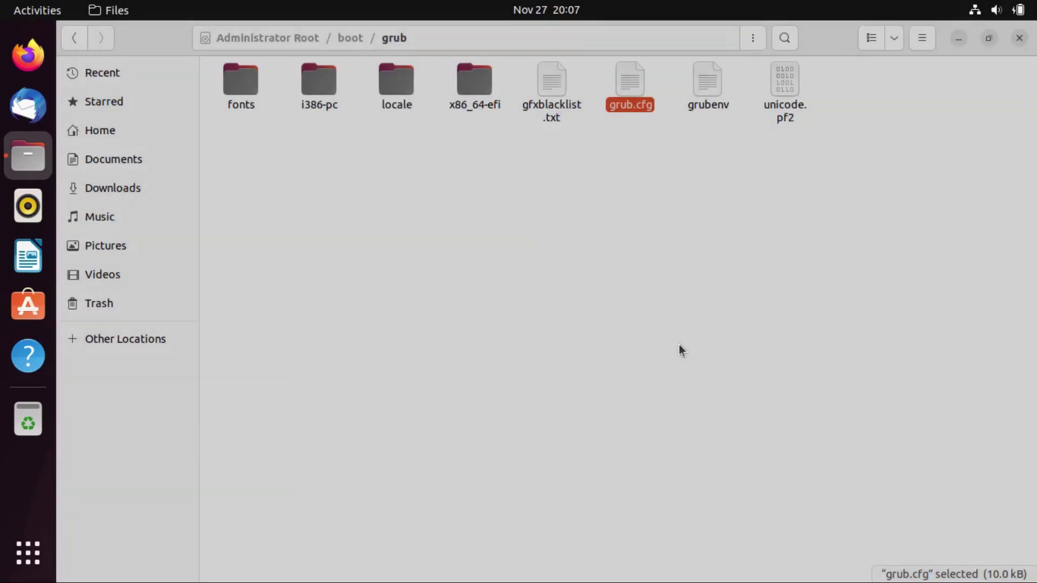
# Restart the computer via Power Off / Log Out > Restart and confirm
pyautogui.click(1002, 7)
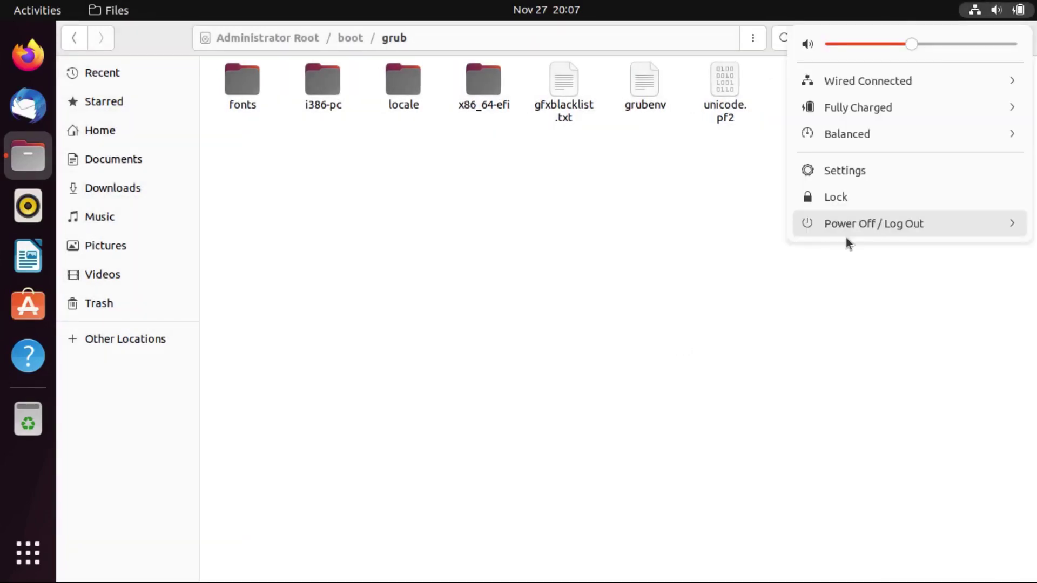
pyautogui.click(842, 231)
pyautogui.click(856, 282)
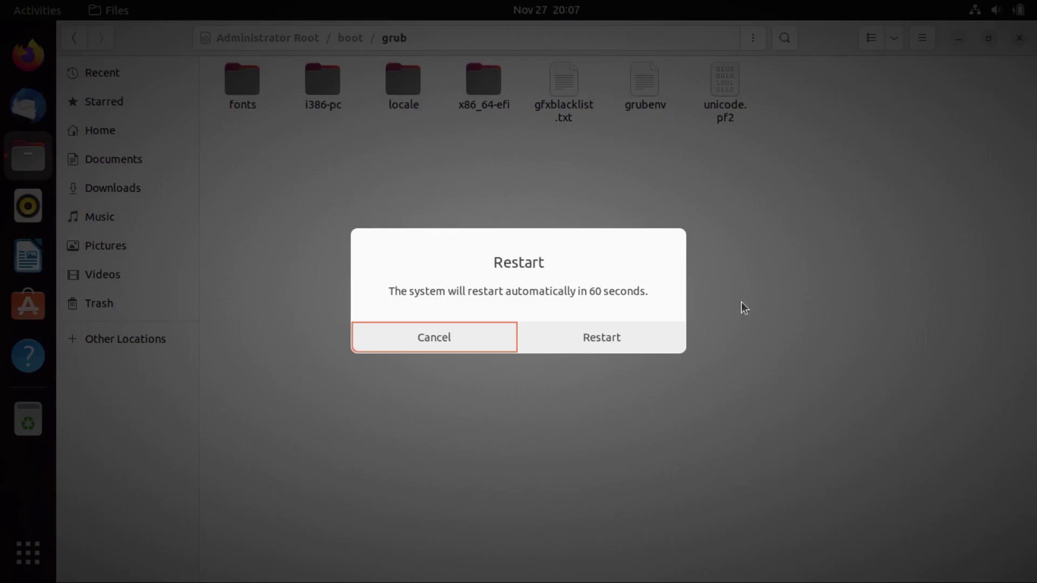
pyautogui.click(626, 339)
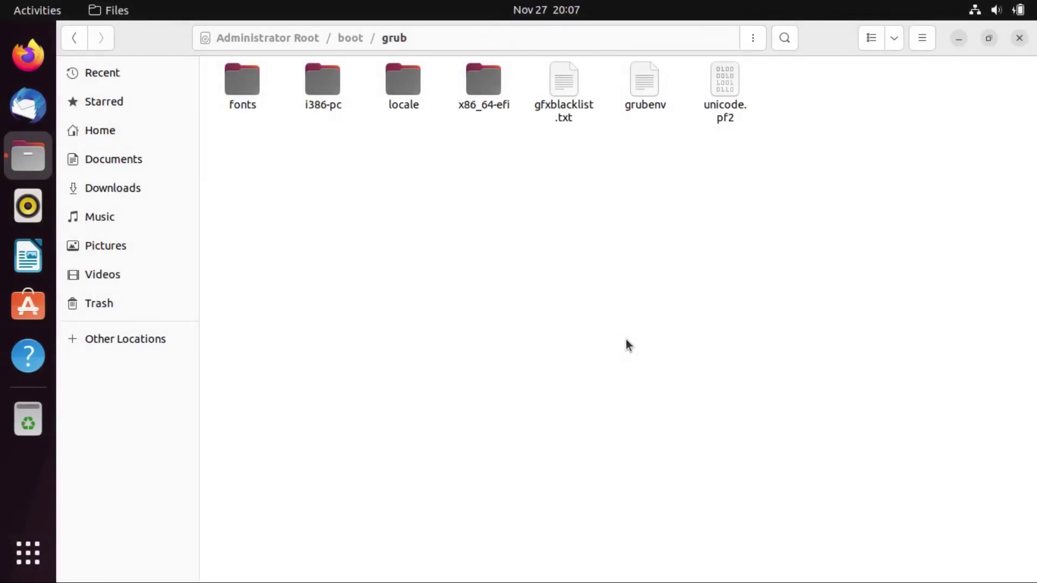